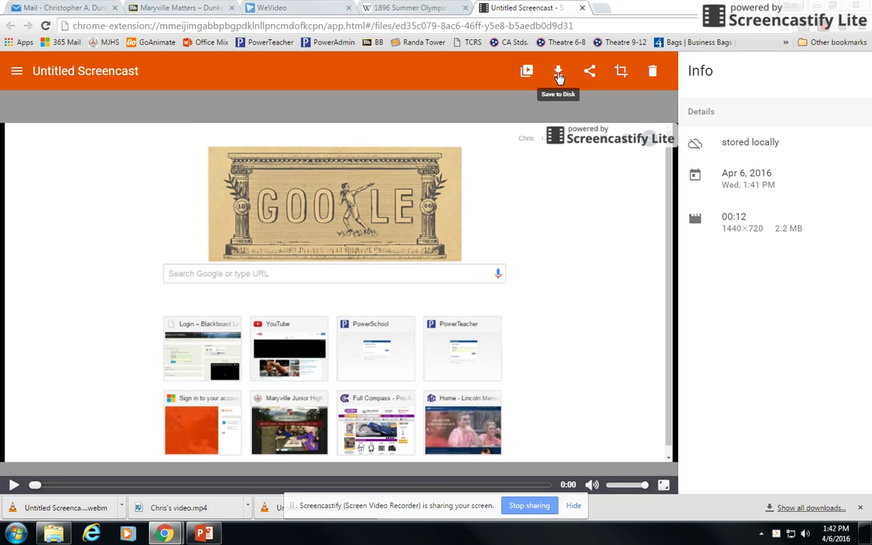
Save the screencast as Untitled Screencast (7).webm and reveal it in the Downloads folder.
{"action": "left_click", "coordinate": [558, 74]}
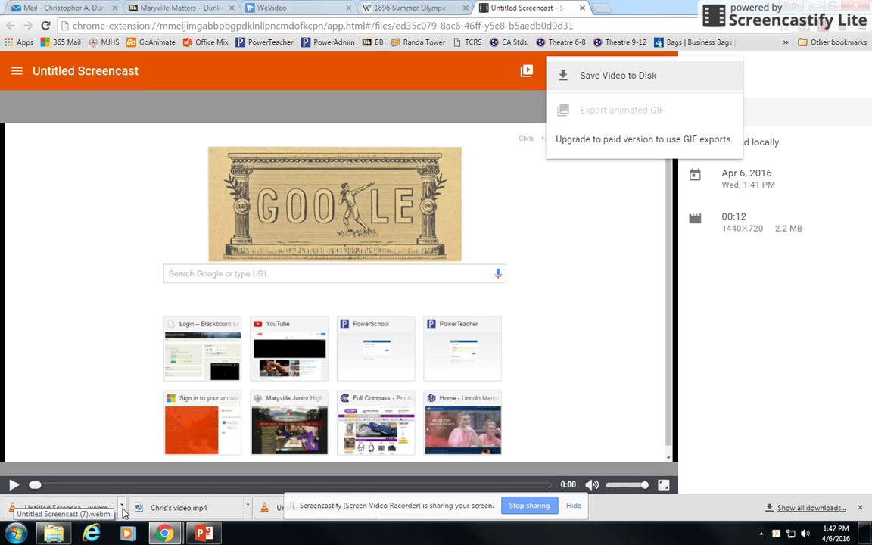
{"action": "left_click", "coordinate": [123, 509]}
{"action": "left_click", "coordinate": [162, 465]}
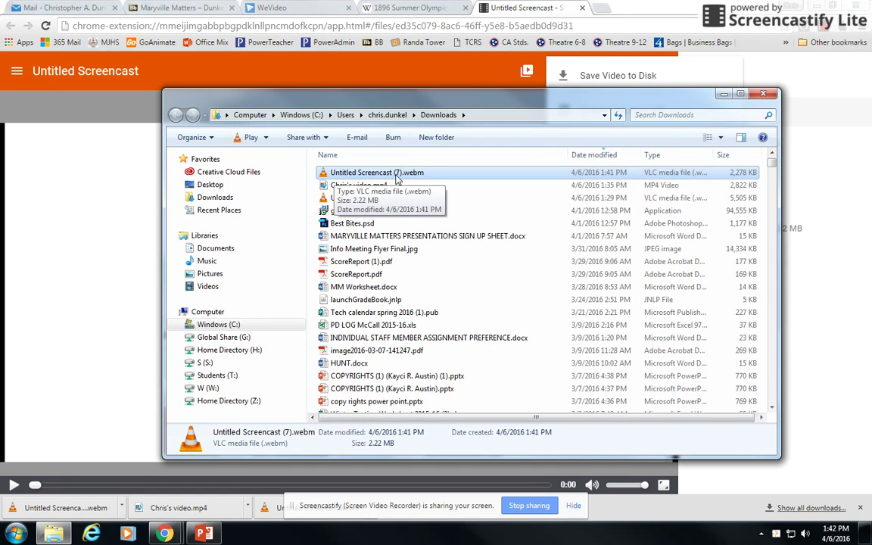
Rename Untitled Screencast (7).webm in Downloads to 'test video.webm'.
{"action": "right_click", "coordinate": [353, 175]}
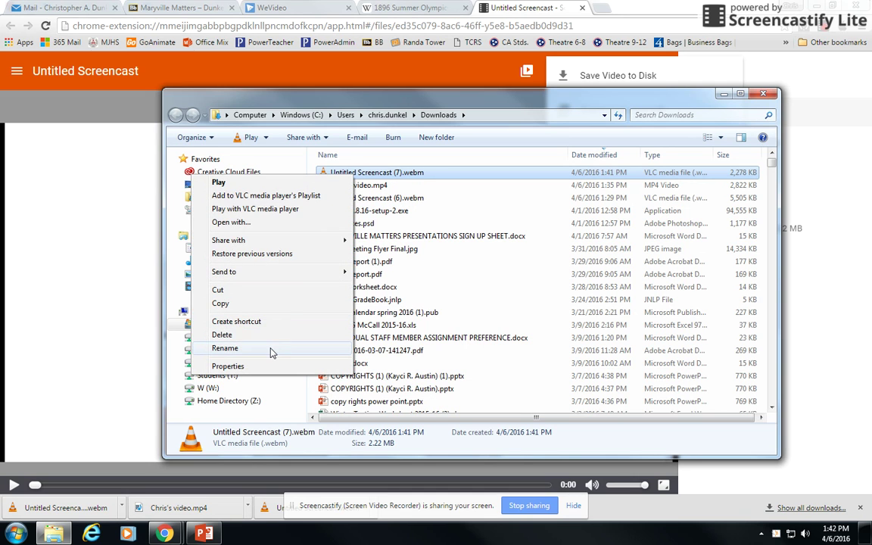
{"action": "left_click", "coordinate": [271, 351]}
{"action": "type", "text": "tes"}
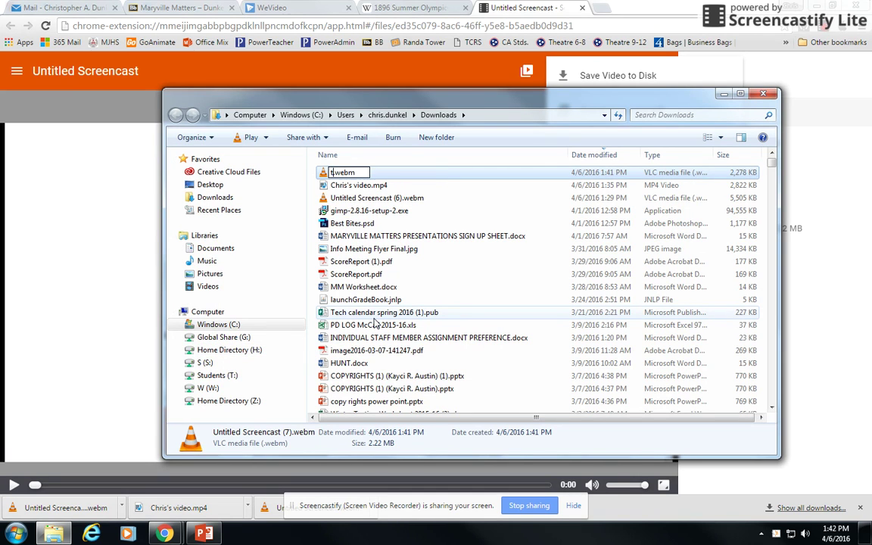
{"action": "type", "text": "t video"}
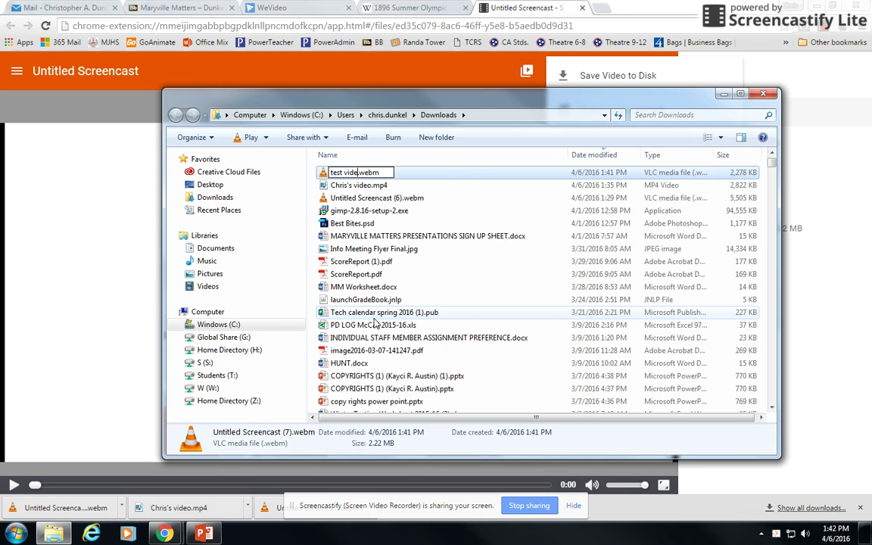
{"action": "left_click", "coordinate": [392, 184]}
{"action": "left_click", "coordinate": [389, 175]}
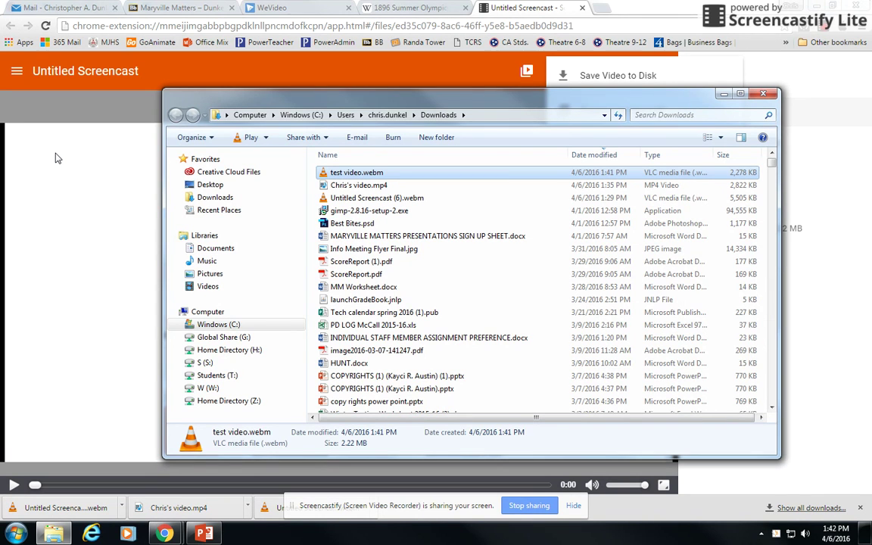
Upload test video.webm from Downloads into WeVideo's My Media until it reads All done.
{"action": "left_click", "coordinate": [284, 13]}
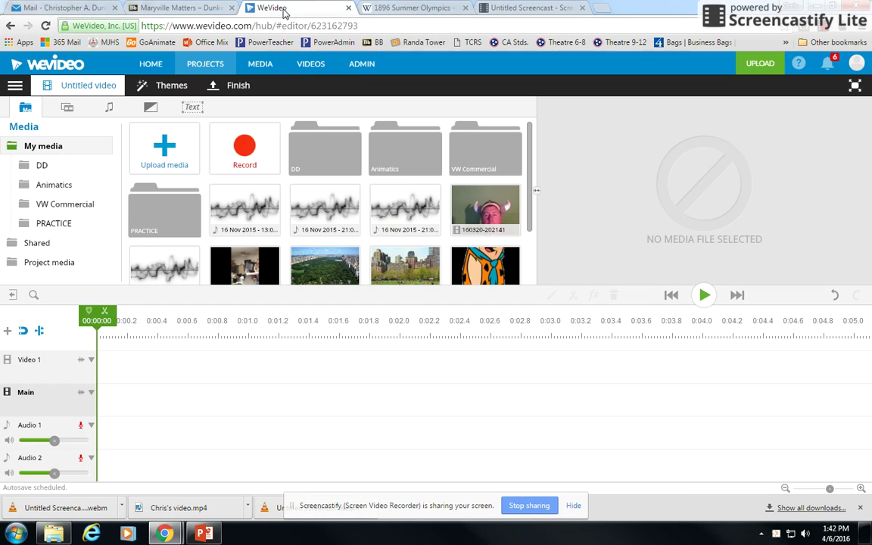
{"action": "left_click", "coordinate": [168, 152]}
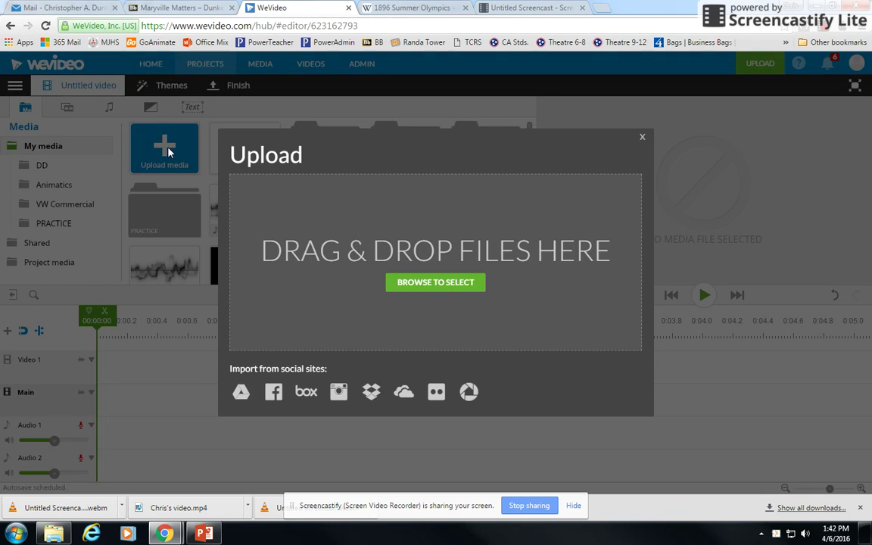
{"action": "left_click", "coordinate": [445, 283]}
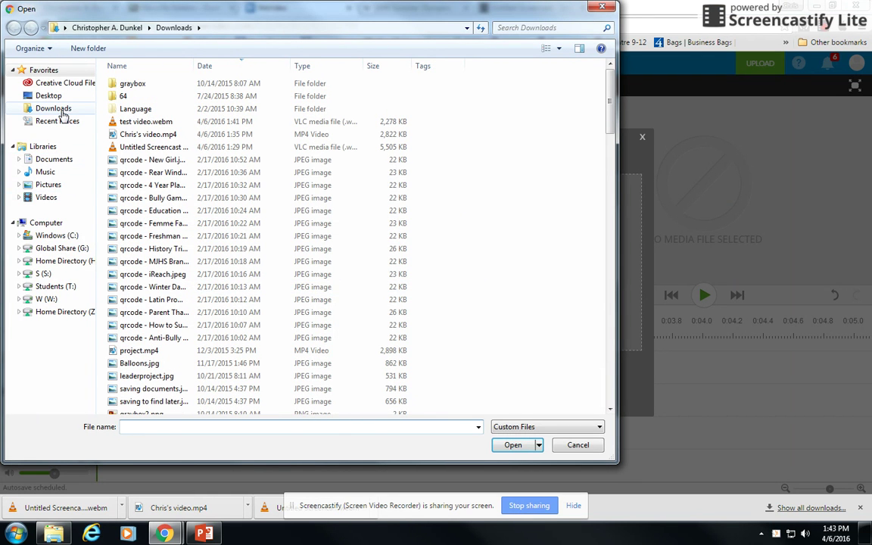
{"action": "left_click", "coordinate": [146, 121]}
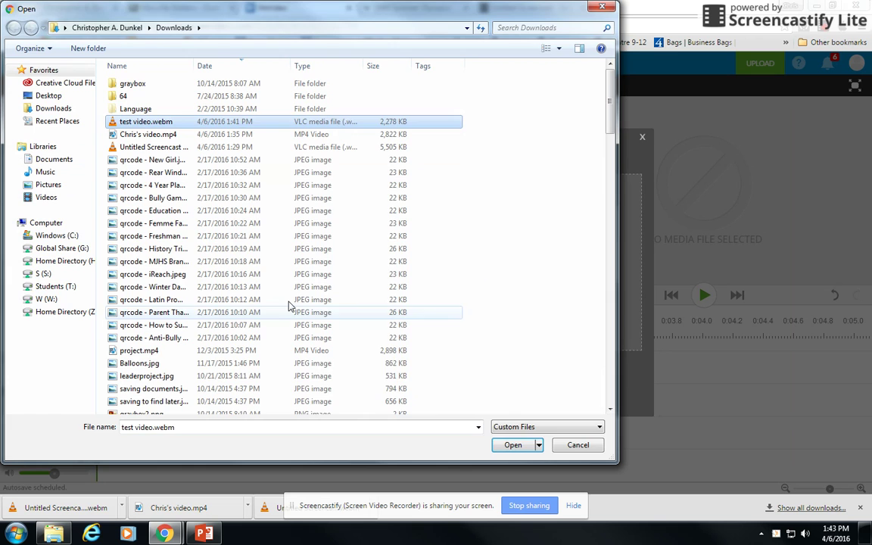
{"action": "left_click", "coordinate": [513, 445]}
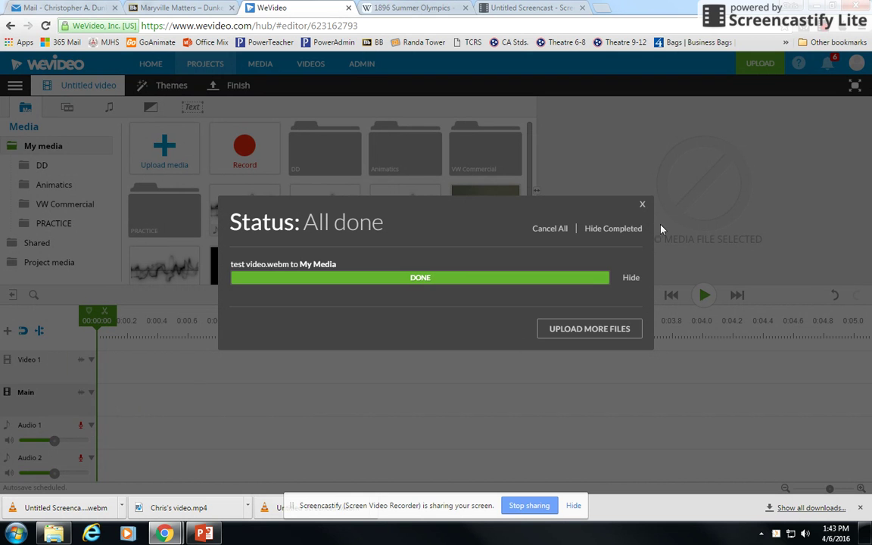
Drag the uploaded test video thumbnail from My Media onto the timeline's Main track.
{"action": "left_click", "coordinate": [642, 206]}
{"action": "left_click_drag", "start_coordinate": [529, 190], "coordinate": [529, 277]}
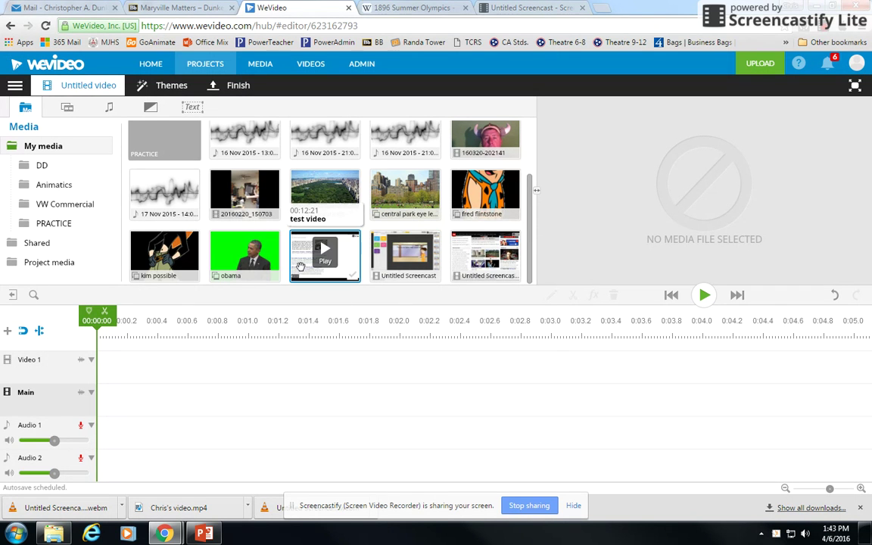
{"action": "left_click_drag", "start_coordinate": [301, 257], "coordinate": [126, 406]}
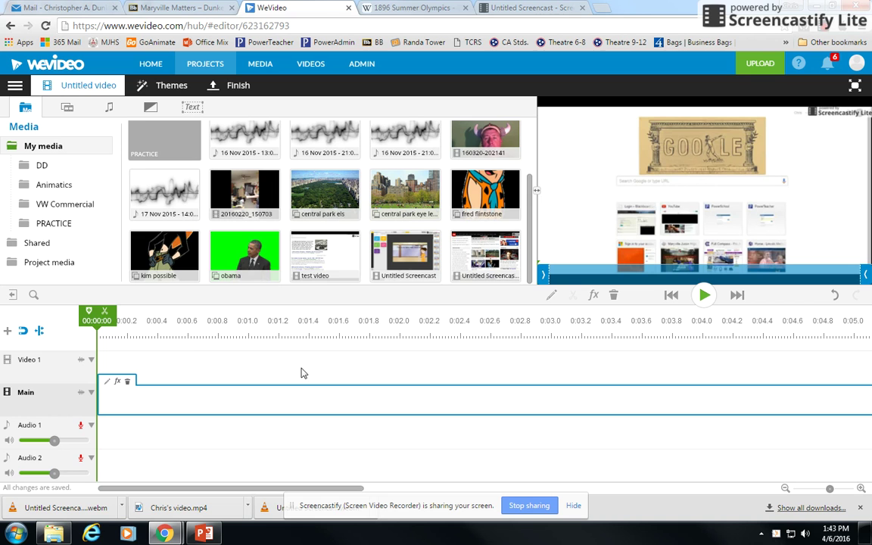
Save the WeVideo project from the hamburger menu.
{"action": "left_click", "coordinate": [15, 85]}
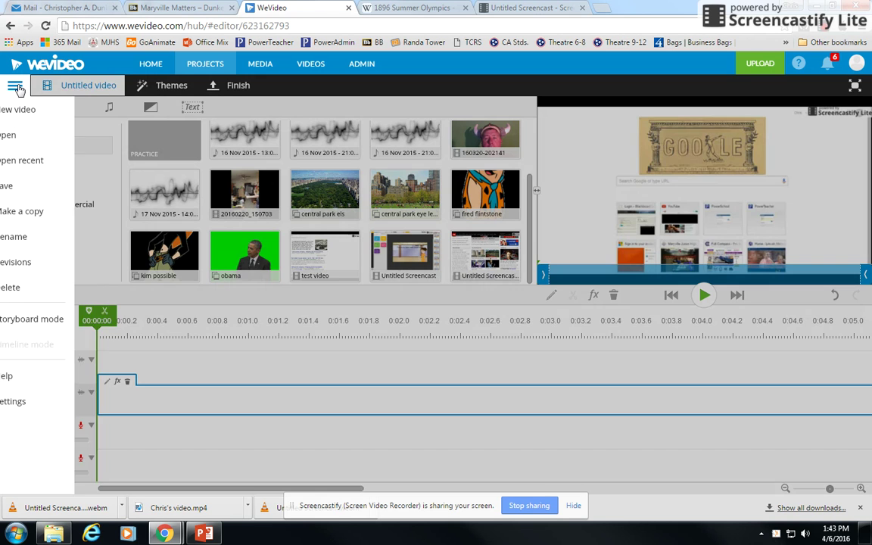
{"action": "left_click", "coordinate": [56, 189]}
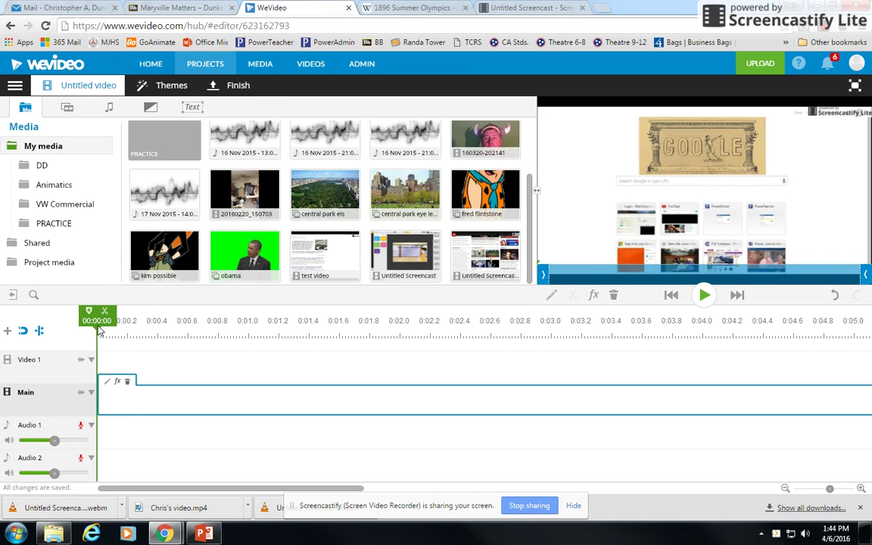
Finish the video with the title 'Test Video' at 720p HD output quality.
{"action": "left_click", "coordinate": [231, 88]}
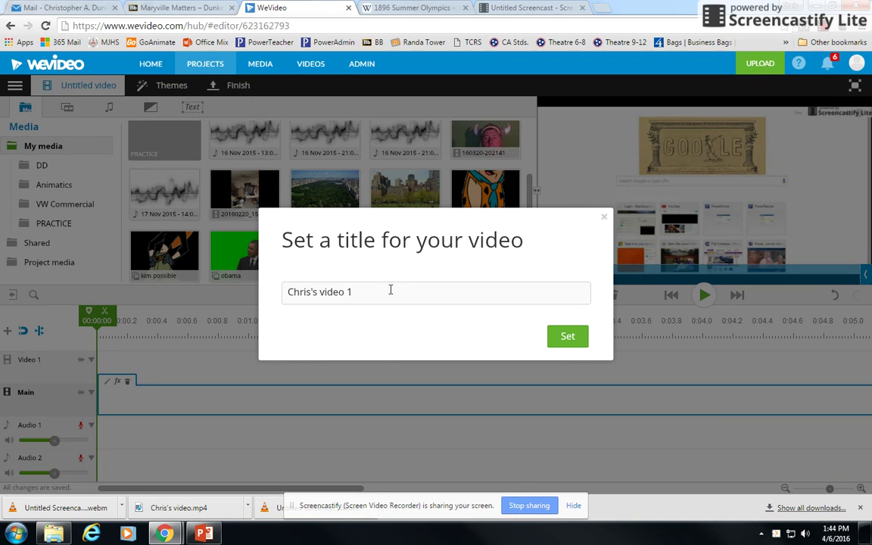
{"action": "left_click_drag", "start_coordinate": [383, 293], "coordinate": [325, 296]}
{"action": "type", "text": "Test Video"}
{"action": "left_click", "coordinate": [568, 337]}
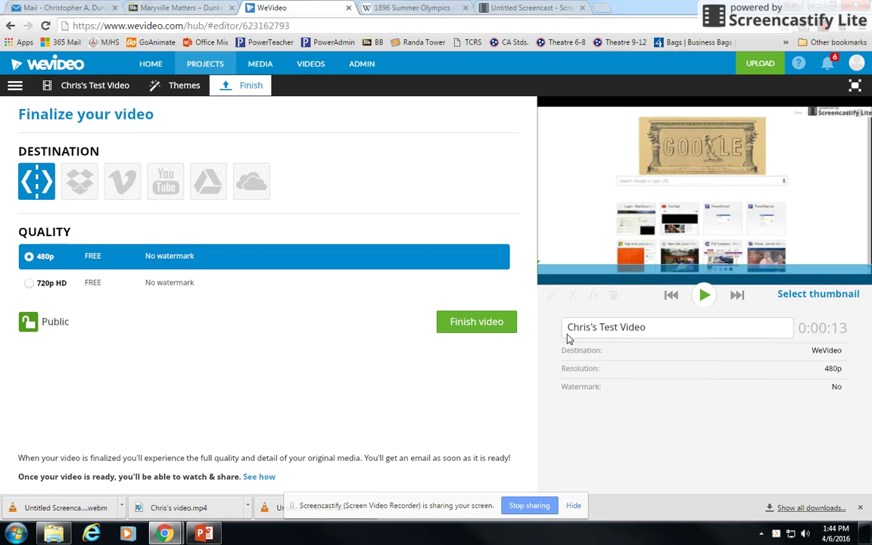
{"action": "left_click", "coordinate": [48, 289]}
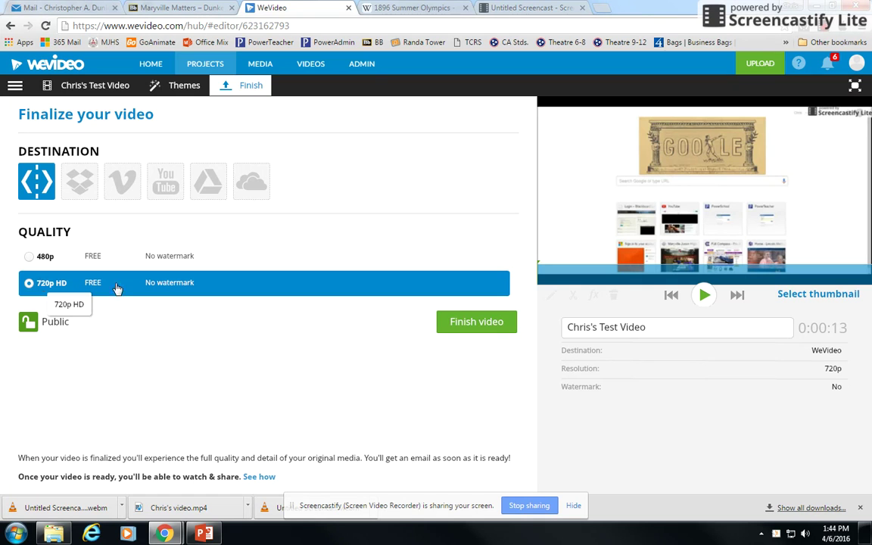
{"action": "left_click", "coordinate": [459, 328]}
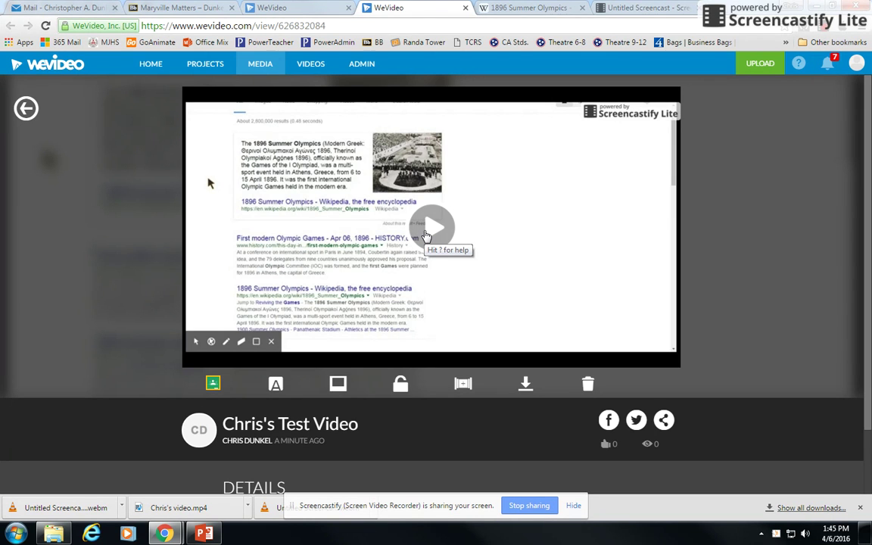
Download the finished test video as an MP4 and show it in the Downloads folder.
{"action": "left_click", "coordinate": [525, 389]}
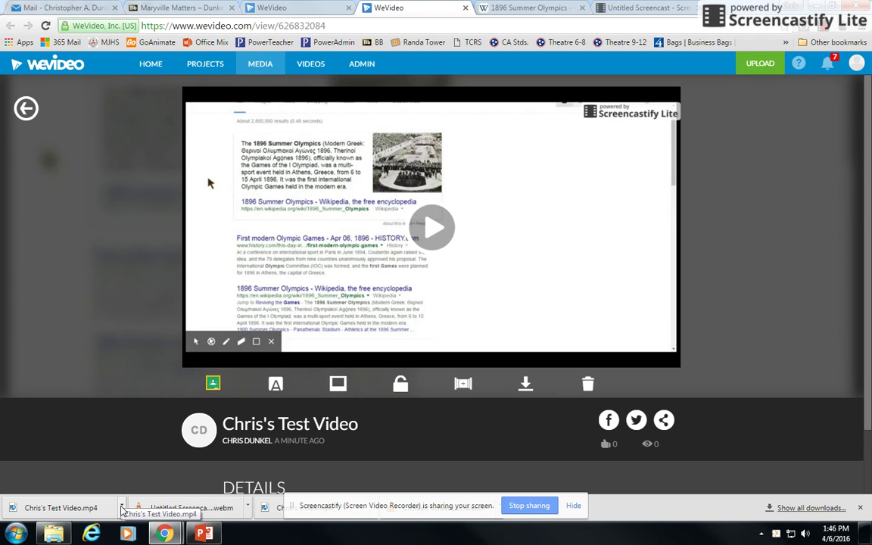
{"action": "left_click", "coordinate": [123, 507]}
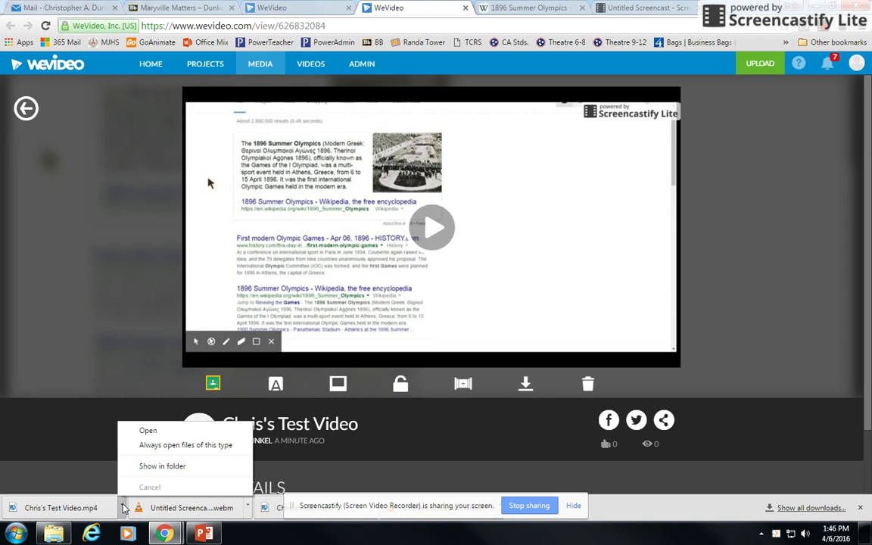
{"action": "left_click", "coordinate": [155, 466]}
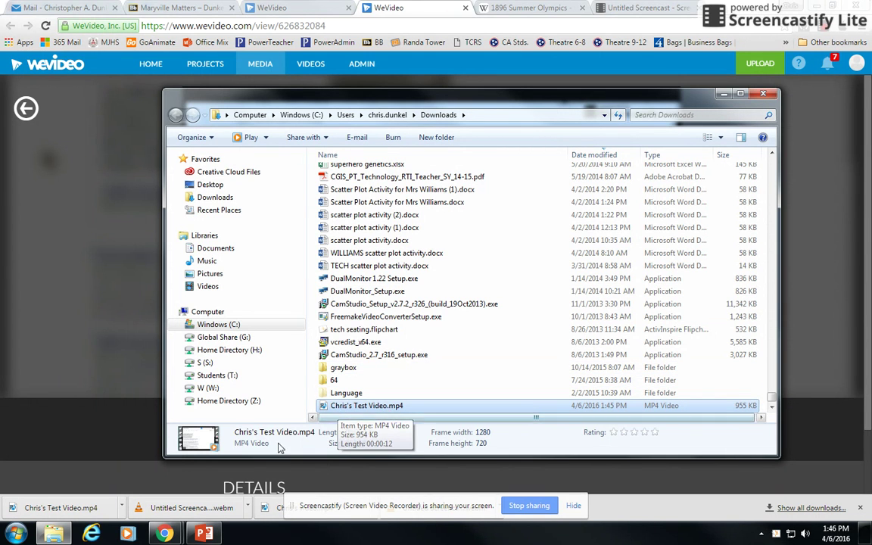
{"action": "left_click", "coordinate": [203, 534]}
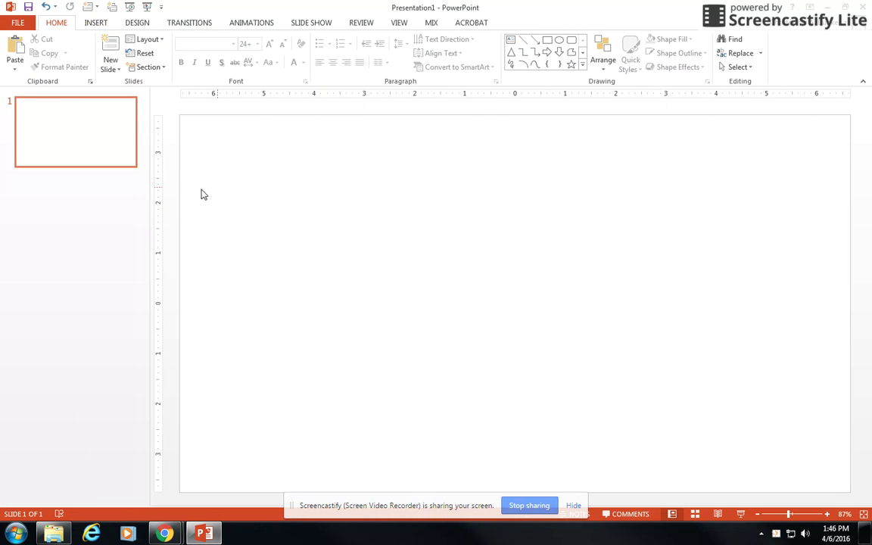
Insert the downloaded Test Video MP4 from Downloads onto slide 1 via Video on My PC.
{"action": "left_click", "coordinate": [92, 25]}
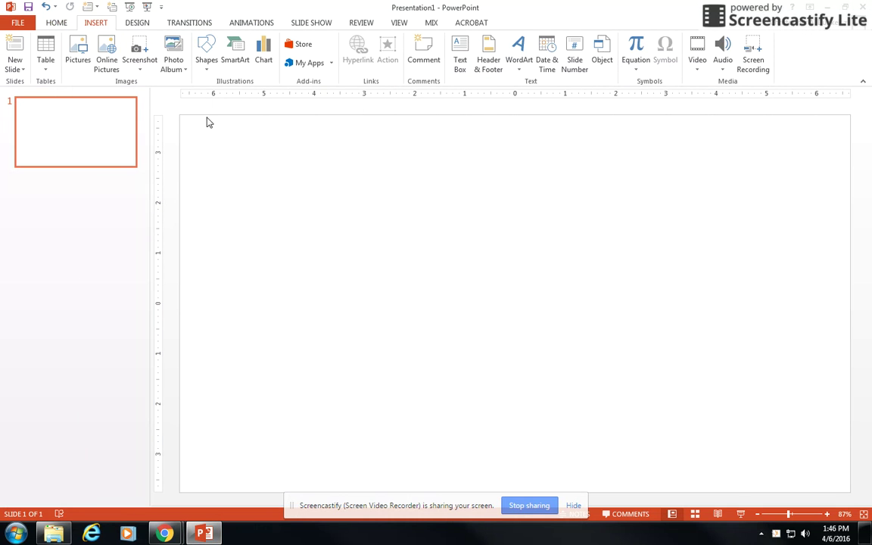
{"action": "left_click", "coordinate": [698, 67]}
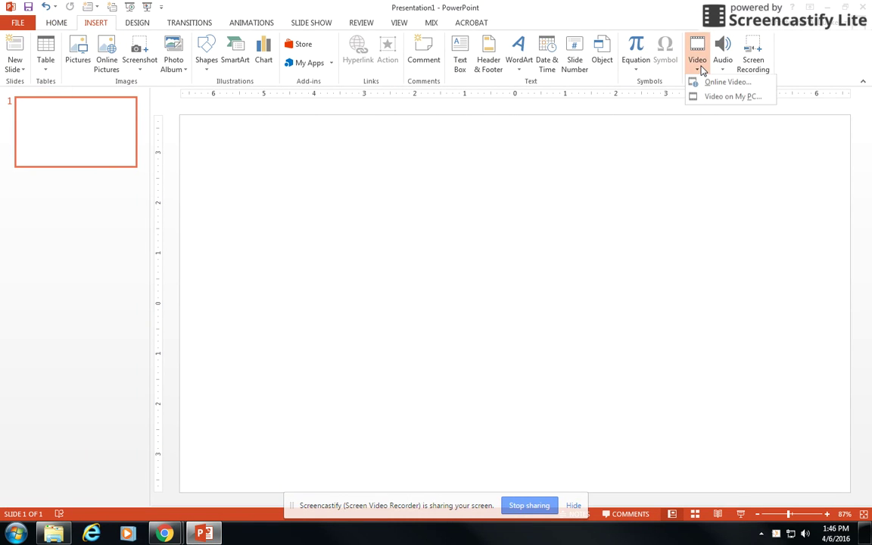
{"action": "left_click", "coordinate": [725, 98]}
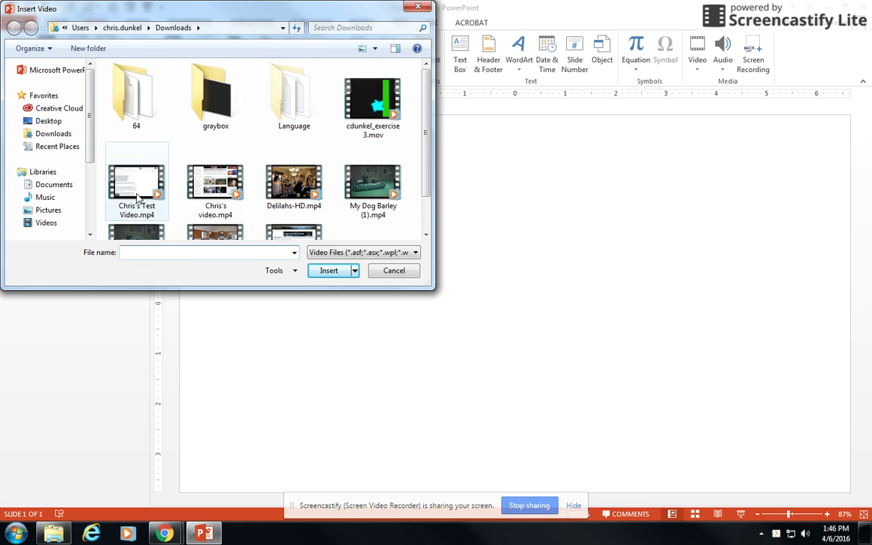
{"action": "left_click", "coordinate": [128, 179]}
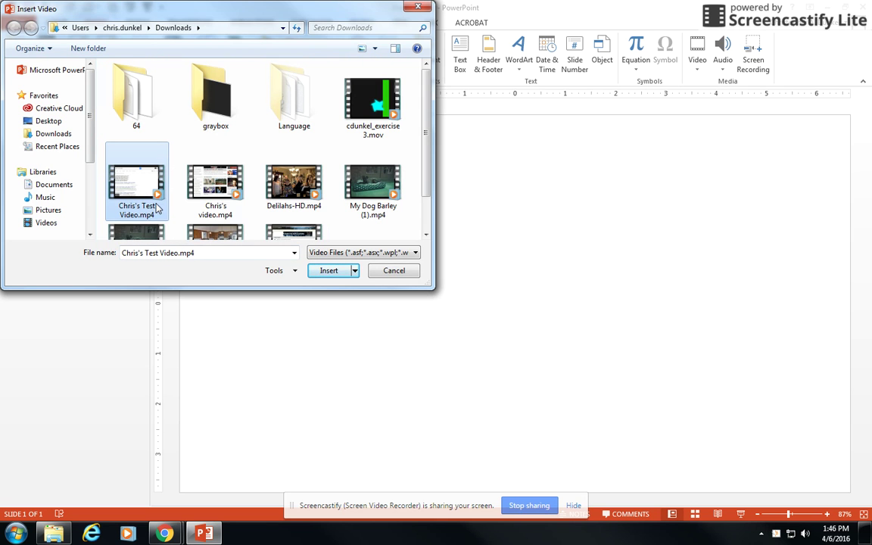
{"action": "left_click", "coordinate": [327, 271]}
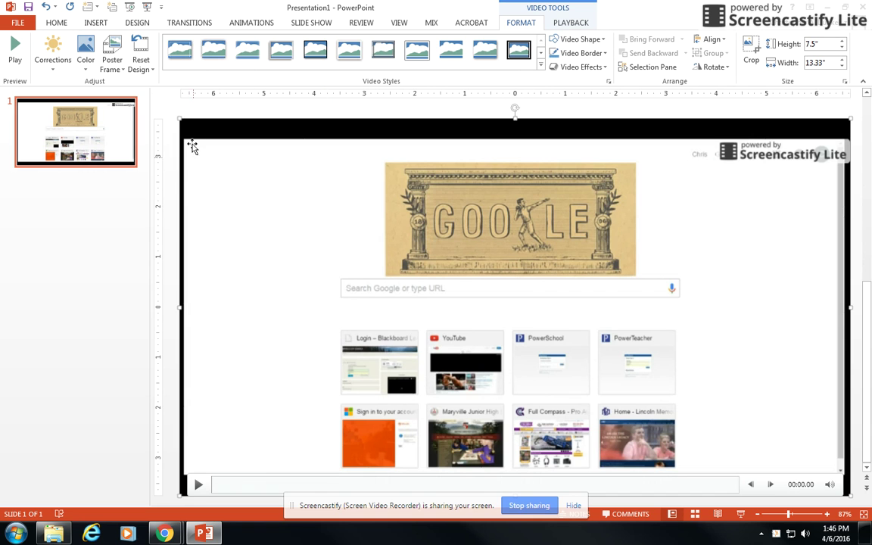
Resize the video to 8.7 × 4.89 inches at upper right, play-test it, then return to WeVideo.
{"action": "left_click_drag", "start_coordinate": [176, 115], "coordinate": [414, 287]}
{"action": "left_click_drag", "start_coordinate": [504, 322], "coordinate": [483, 202]}
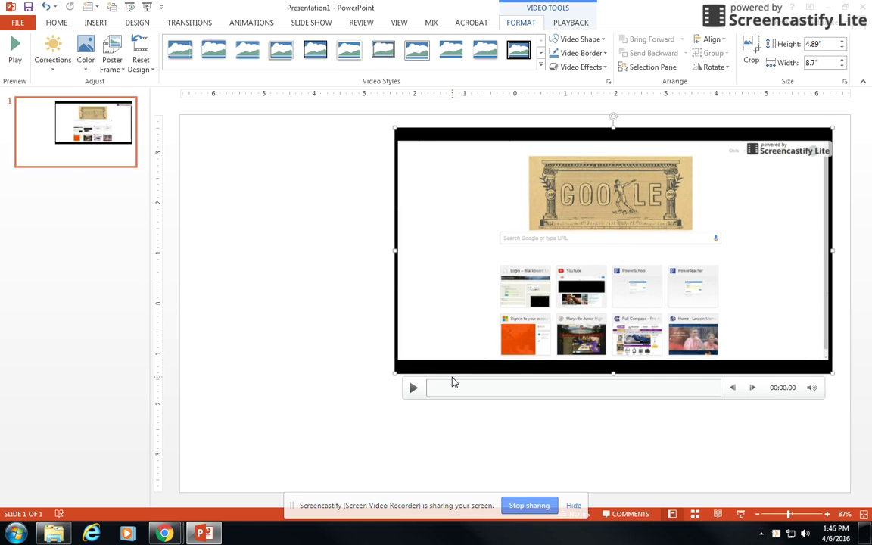
{"action": "left_click", "coordinate": [412, 387]}
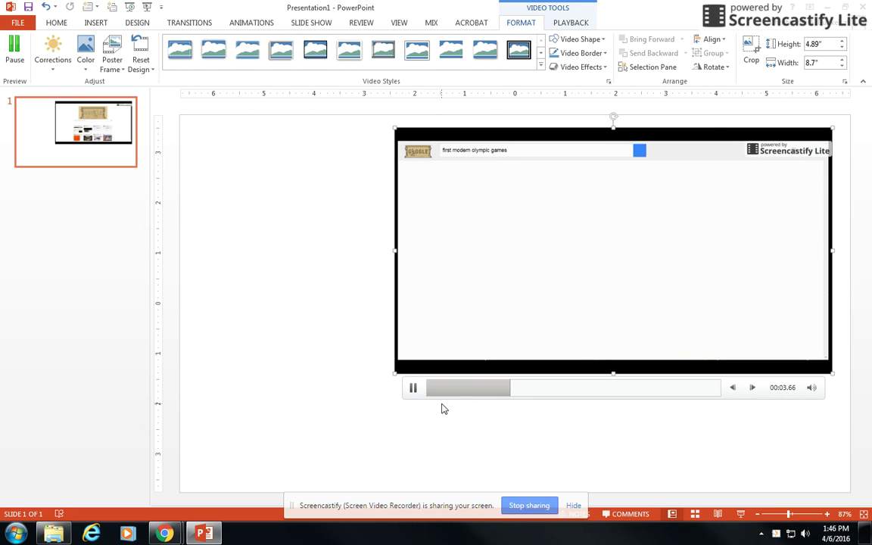
{"action": "left_click", "coordinate": [414, 390]}
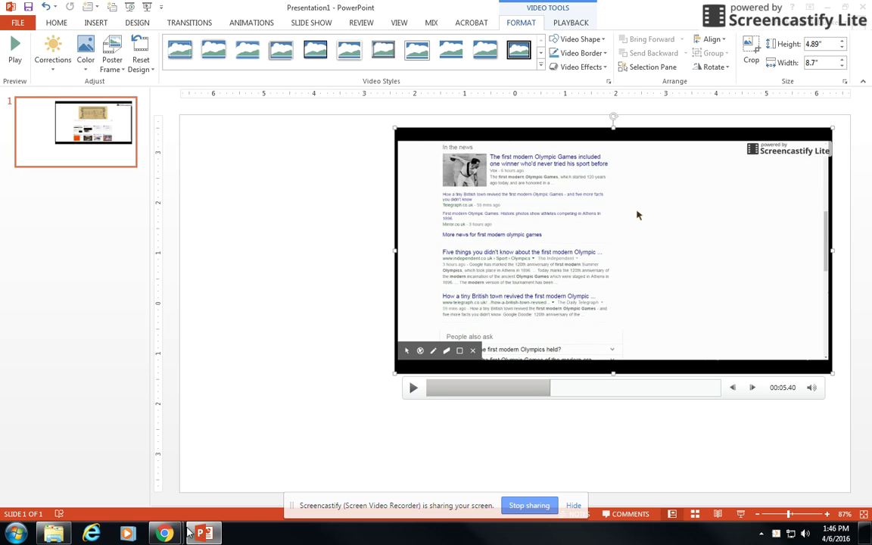
{"action": "mouse_move", "coordinate": [164, 534]}
{"action": "left_click", "coordinate": [139, 387]}
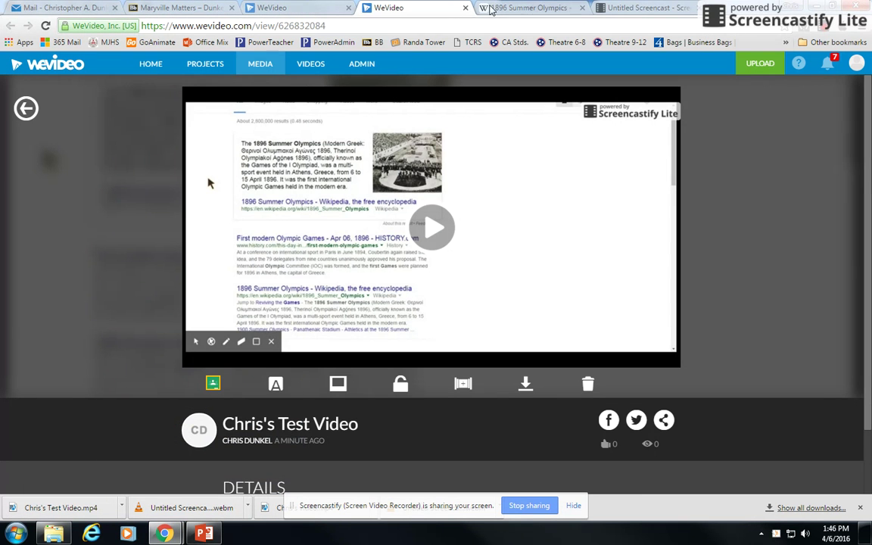
{"action": "left_click", "coordinate": [643, 8]}
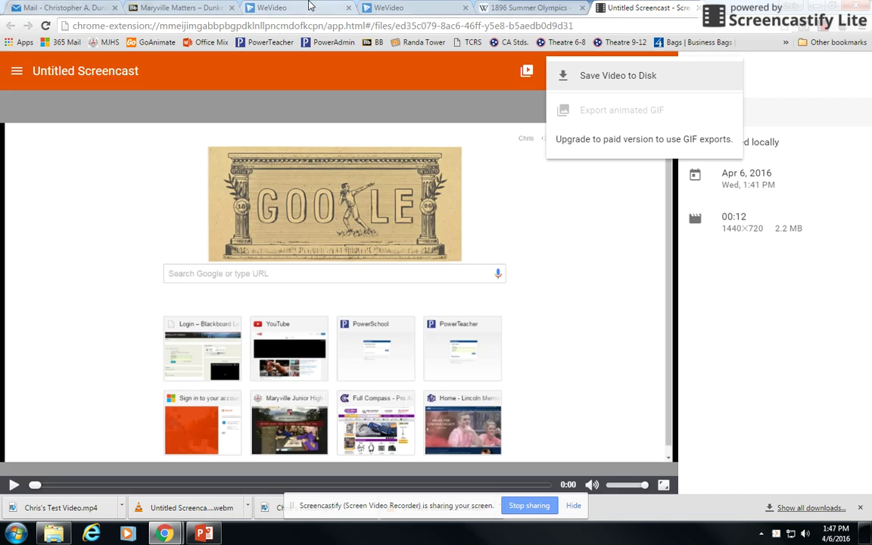
{"action": "left_click", "coordinate": [303, 8]}
{"action": "left_click", "coordinate": [406, 7]}
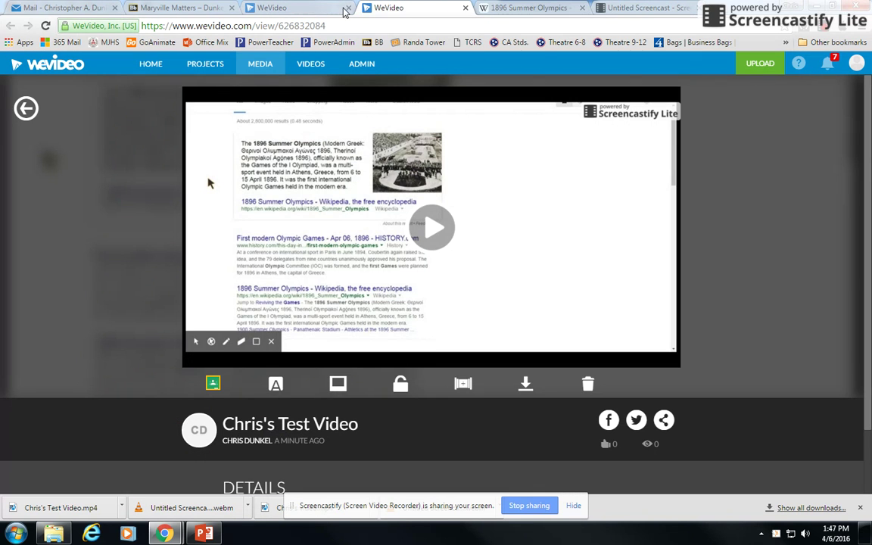
{"action": "left_click", "coordinate": [261, 8]}
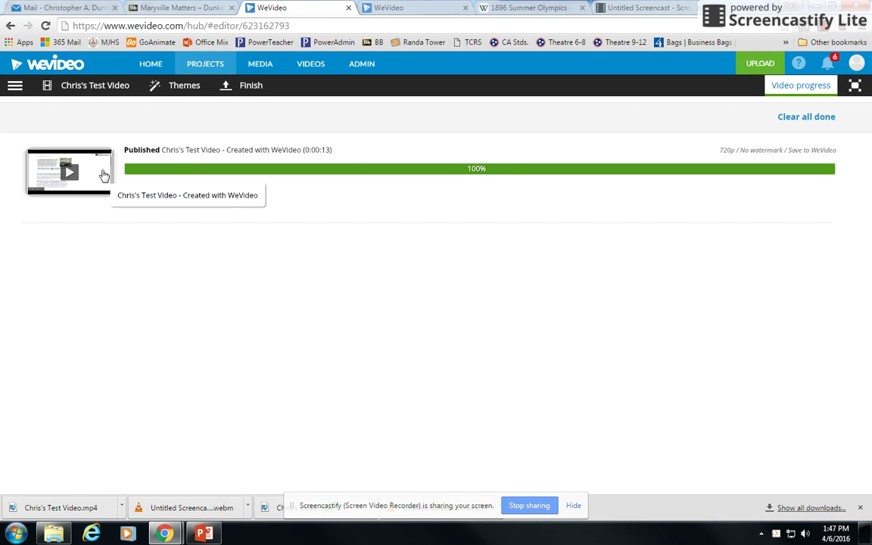
{"action": "left_click", "coordinate": [421, 7]}
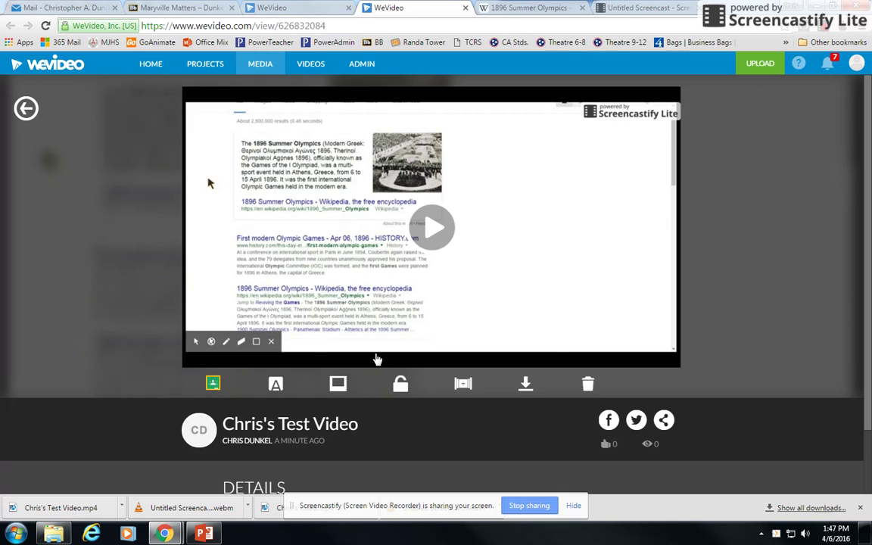